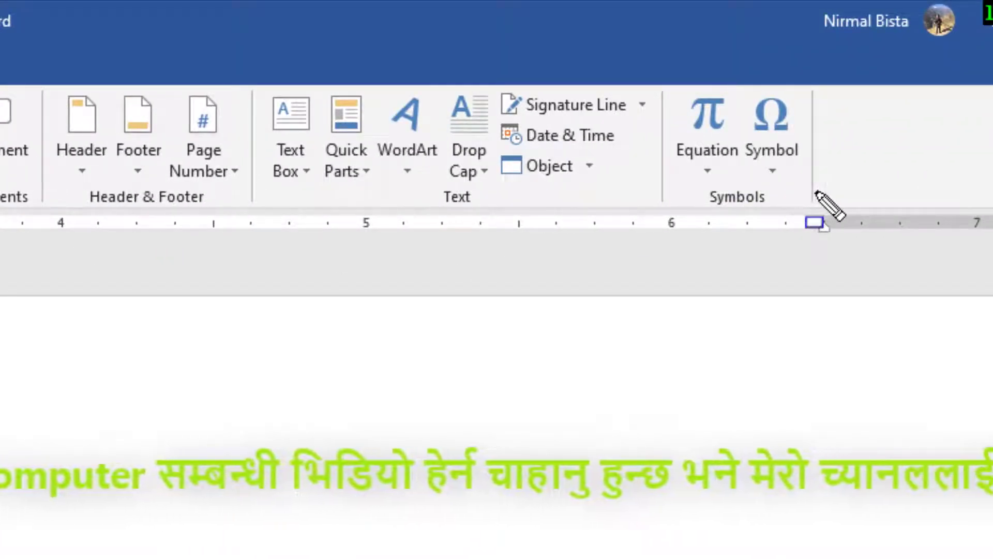
# - Open the Symbol dropdown gallery showing €, £, ©, ±, π and other common symbols
pyautogui.moveTo(816, 192)
pyautogui.mouseDown()
pyautogui.moveTo(814, 130)
pyautogui.moveTo(730, 75)
pyautogui.mouseUp()
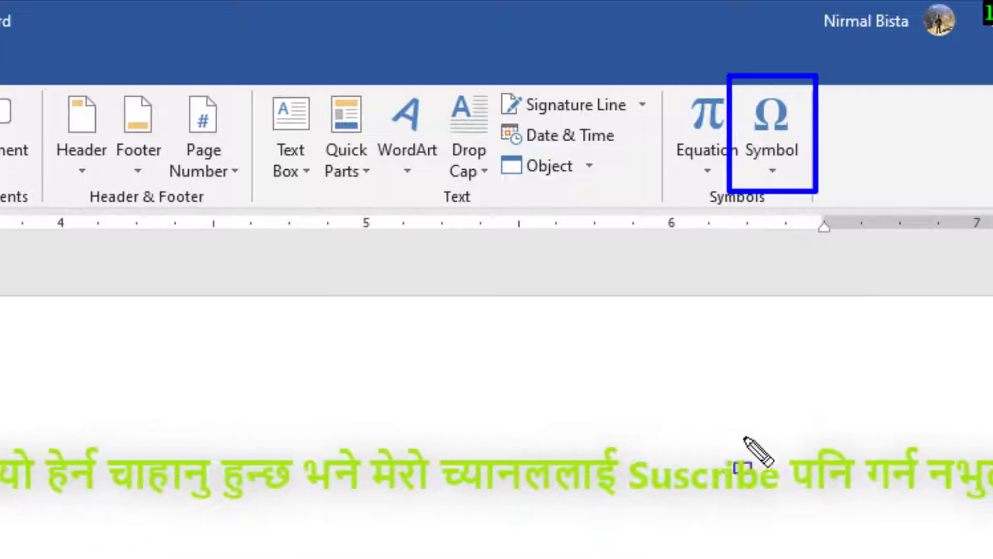
pyautogui.press('Escape')
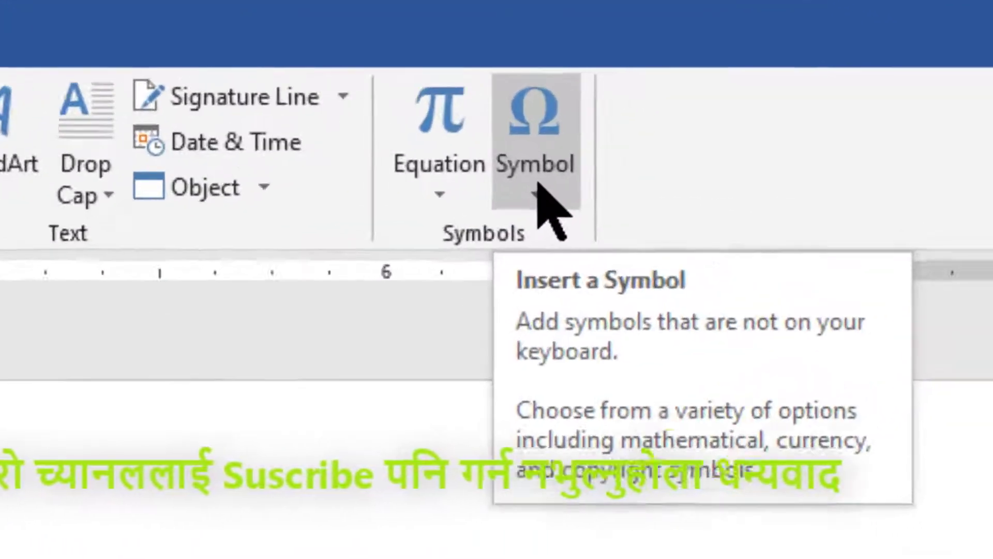
pyautogui.click(537, 185)
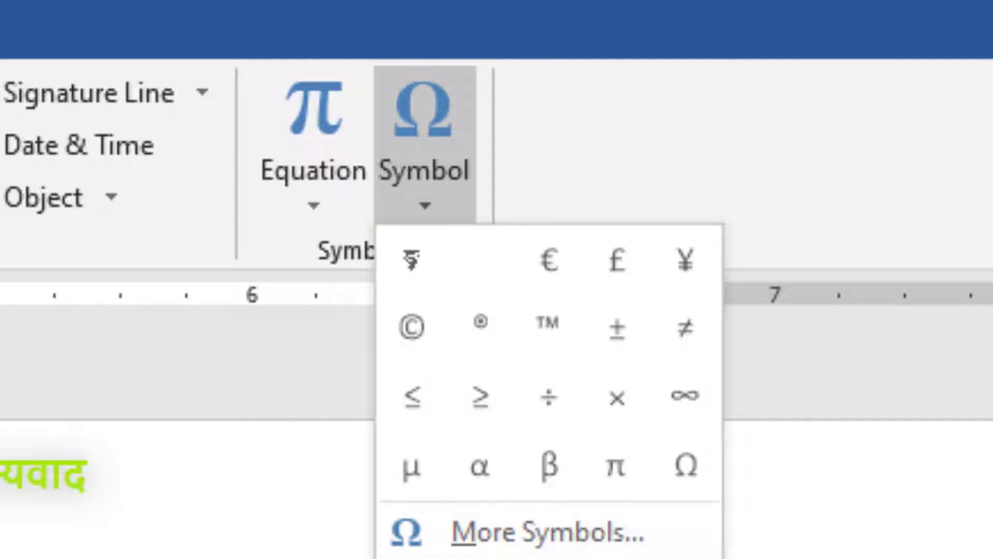
# - Open More Symbols and view the Pristina and RABISON2 Nepal Lipi symbol sets
pyautogui.click(548, 533)
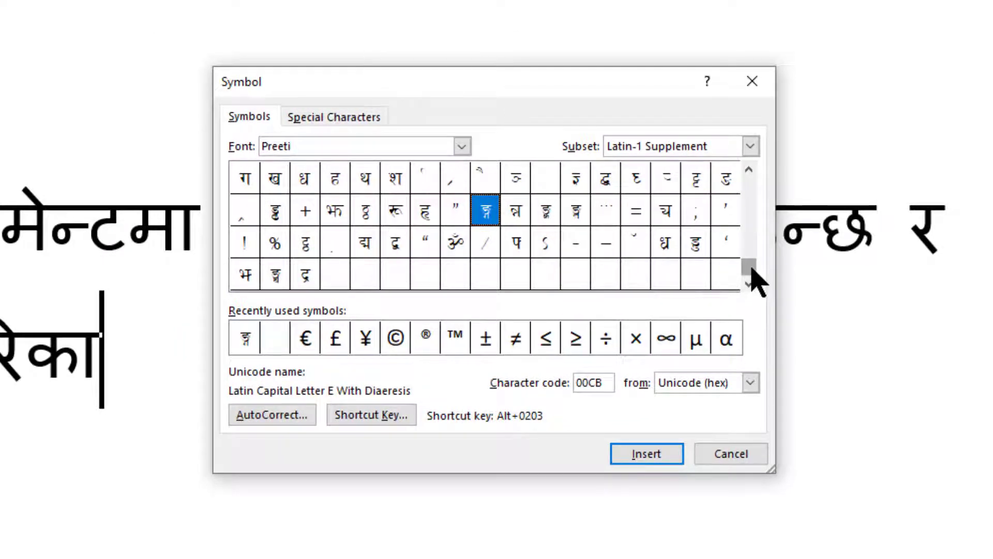
pyautogui.click(462, 147)
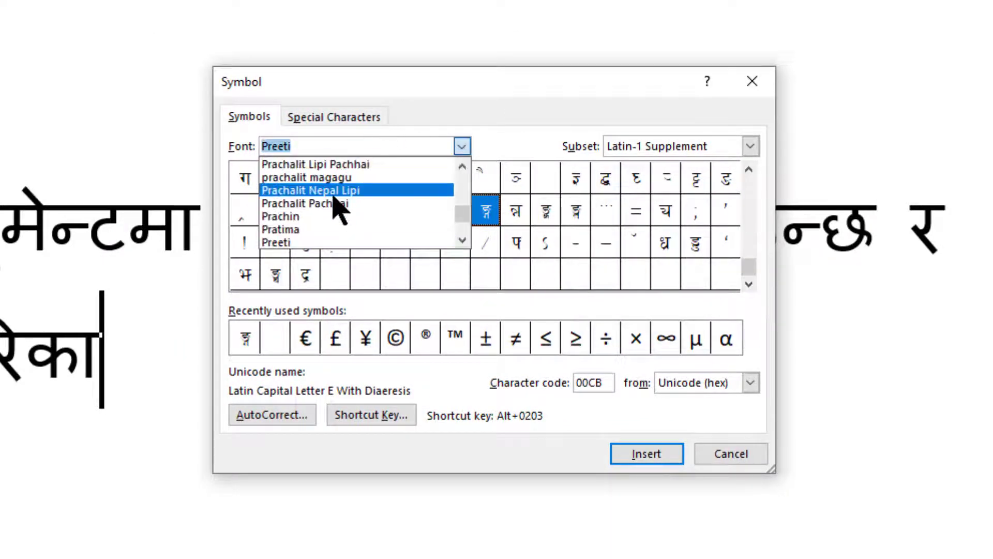
pyautogui.scroll(-2, 337, 222)
pyautogui.click(317, 205)
pyautogui.click(317, 205)
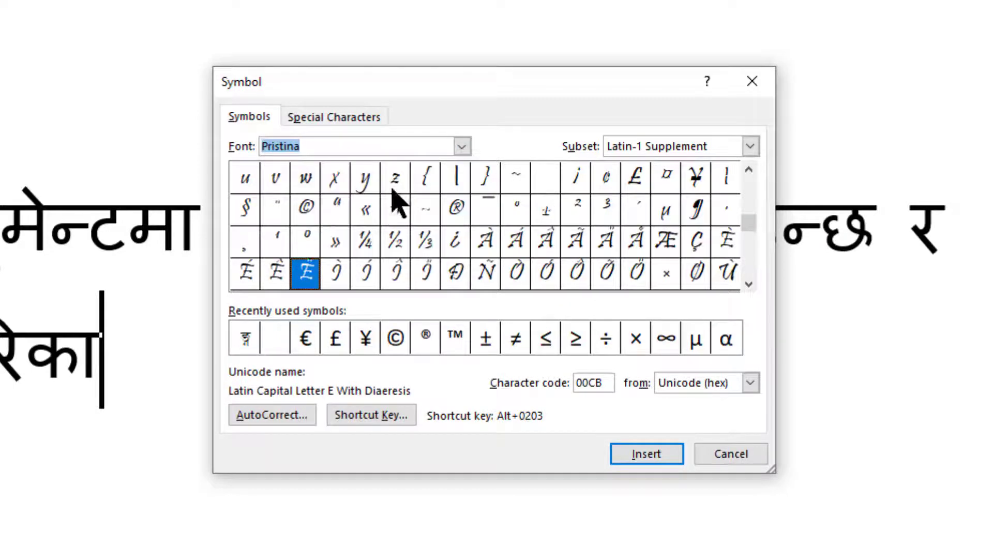
pyautogui.click(462, 146)
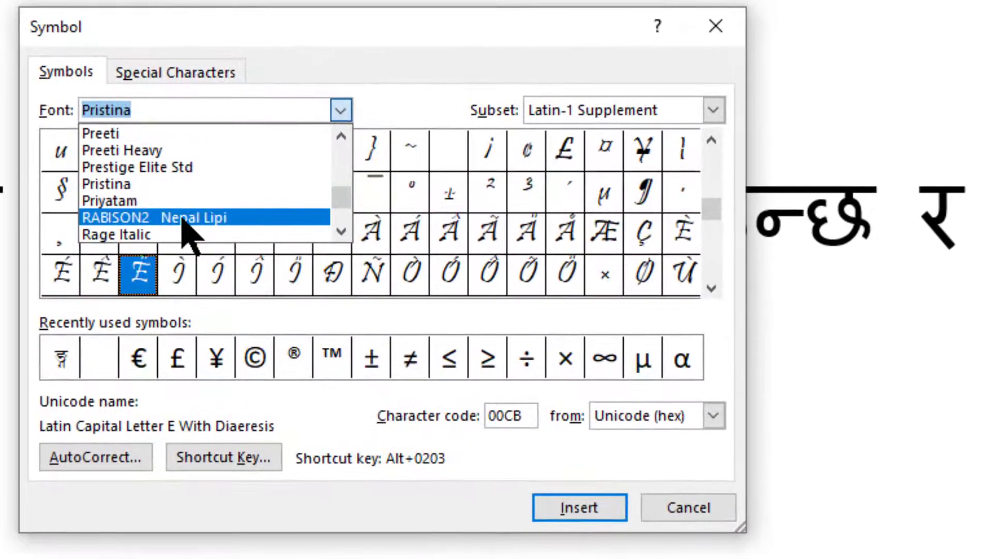
pyautogui.click(206, 220)
# - Switch the symbol font to Rockwell Condensed, then cancel the dialog without inserting anything
pyautogui.click(347, 105)
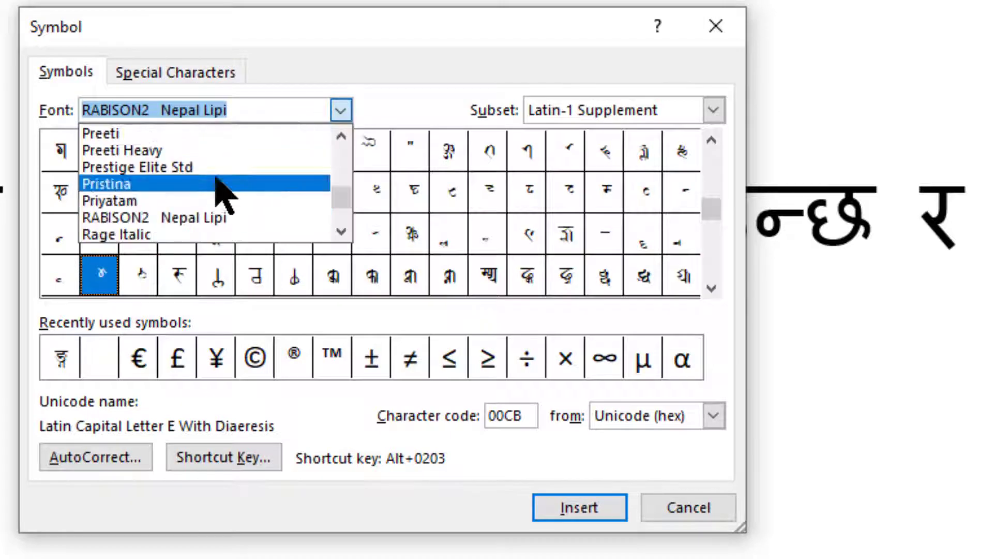
pyautogui.scroll(-3, 221, 189)
pyautogui.click(176, 195)
pyautogui.click(176, 201)
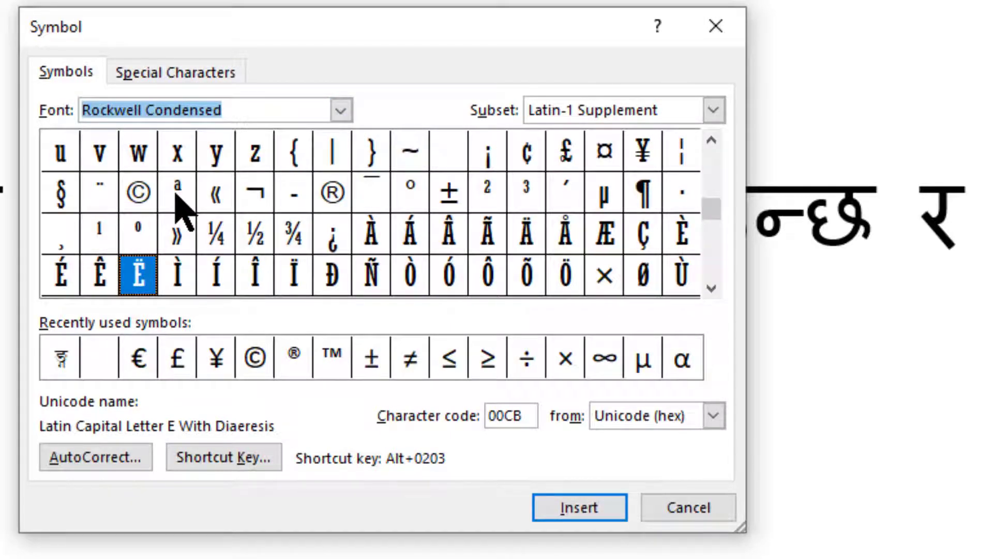
pyautogui.click(340, 110)
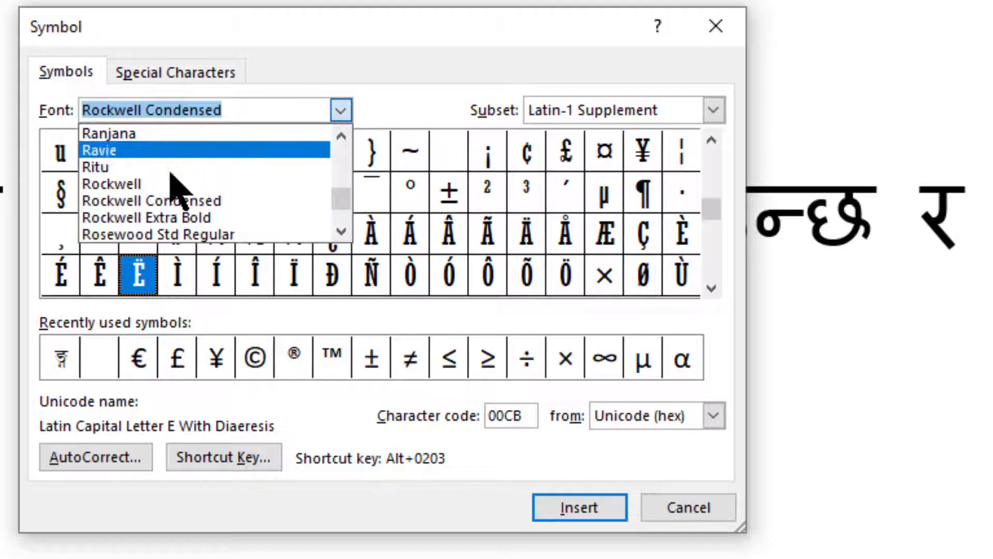
pyautogui.click(165, 202)
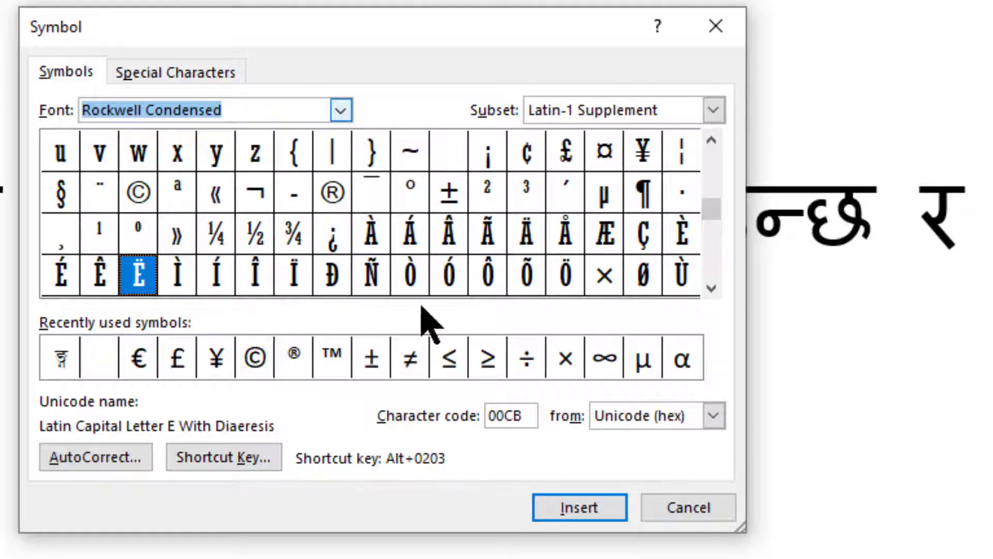
pyautogui.click(689, 509)
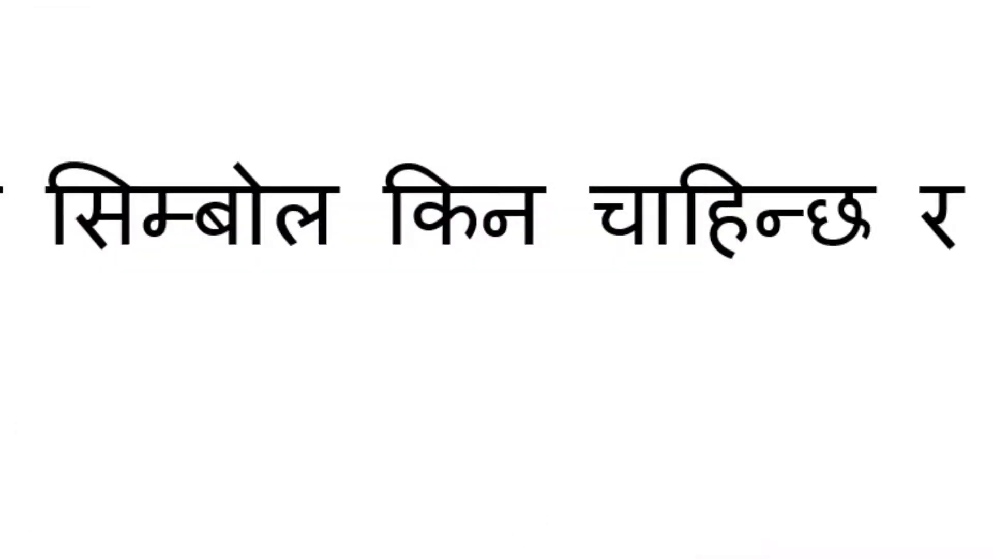
# - Insert two © symbols from the Symbol gallery after the Nepali heading
pyautogui.click(820, 67)
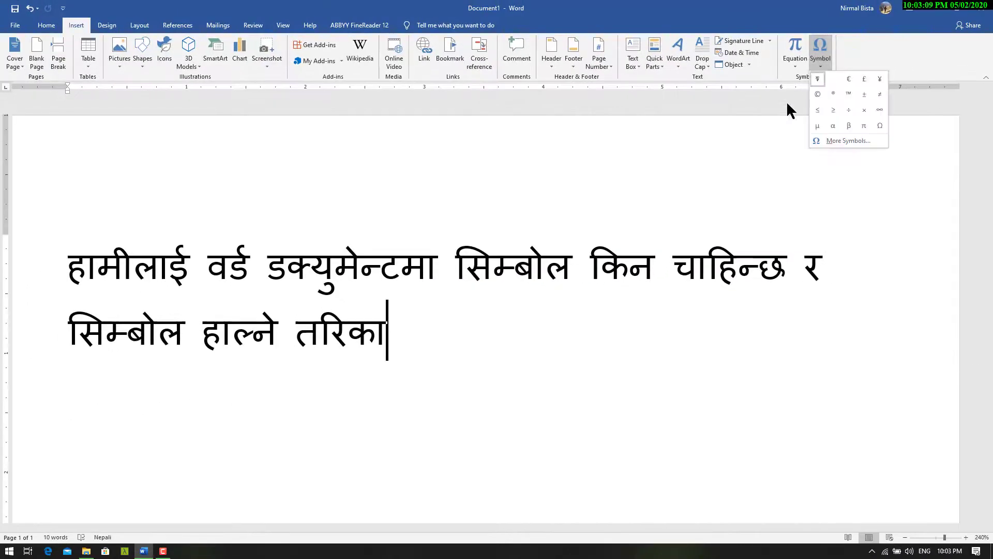
pyautogui.click(818, 94)
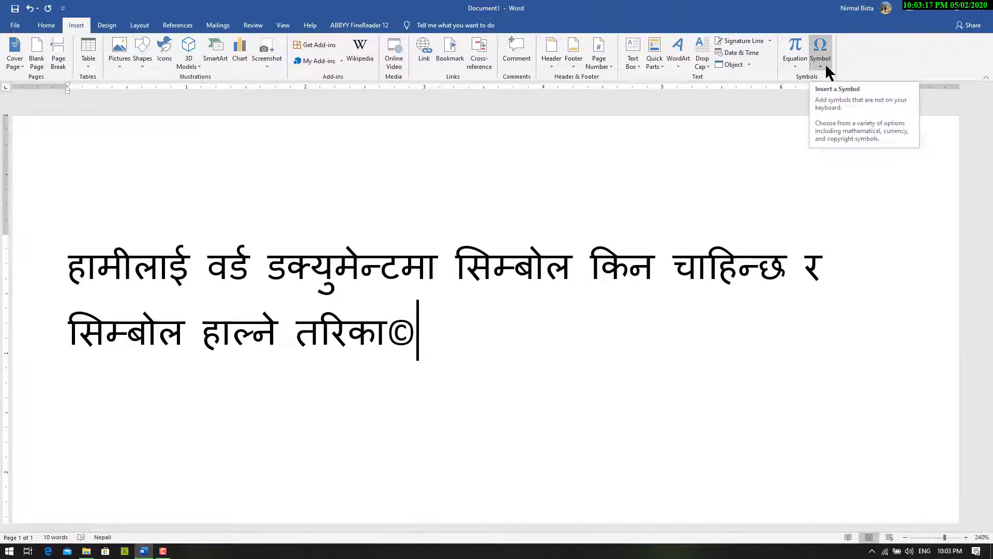
pyautogui.click(826, 67)
pyautogui.click(833, 94)
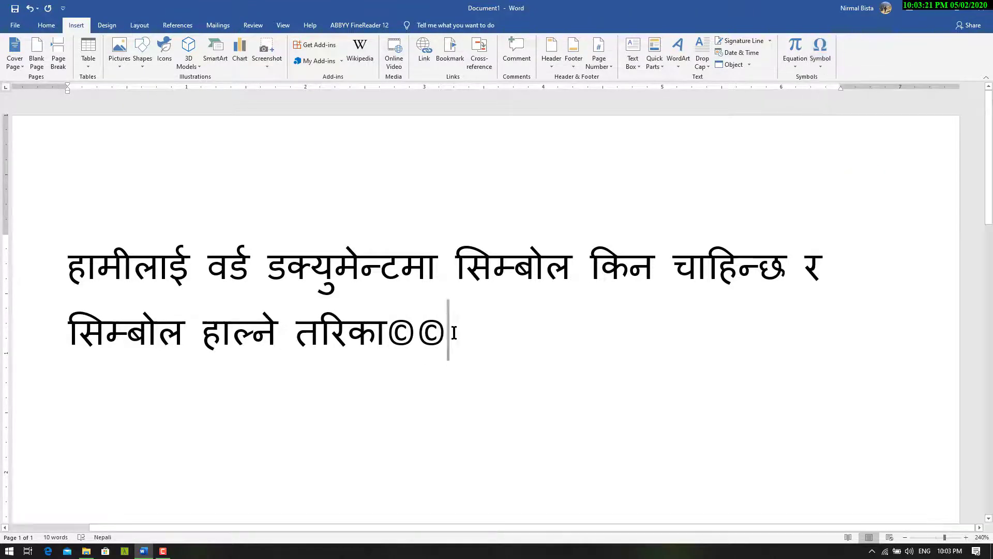
# - Select both © symbols, enlarge them with Ctrl+], then shrink them back to normal size
pyautogui.hotkey('shift', 'Left')
pyautogui.hotkey('shift', 'Left')
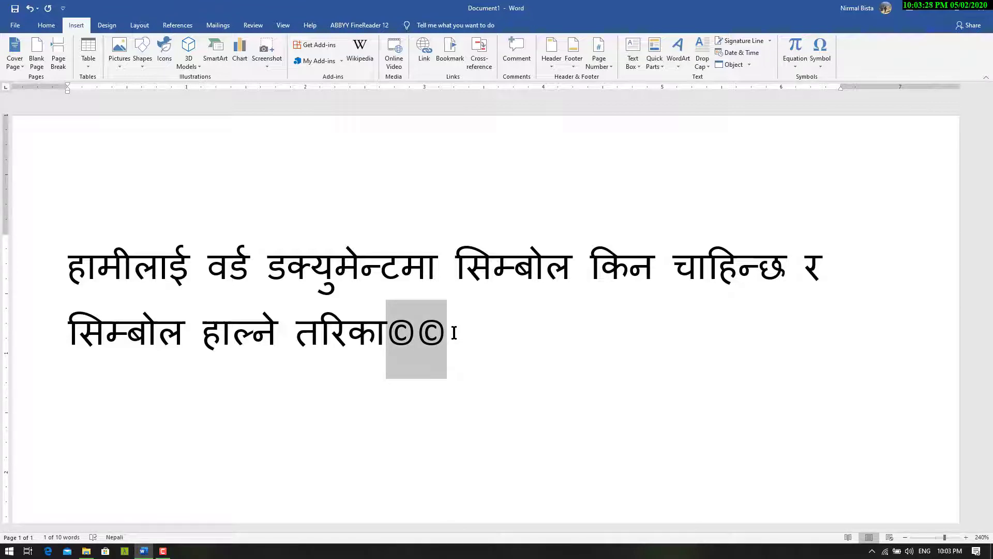
pyautogui.hotkey('ctrl', ']')
pyautogui.hotkey('ctrl', ']')
pyautogui.hotkey('ctrl', ']')
pyautogui.hotkey('ctrl', ']')
pyautogui.hotkey('ctrl', ']')
pyautogui.hotkey('ctrl', ']')
pyautogui.hotkey('ctrl', ']')
pyautogui.hotkey('ctrl', ']')
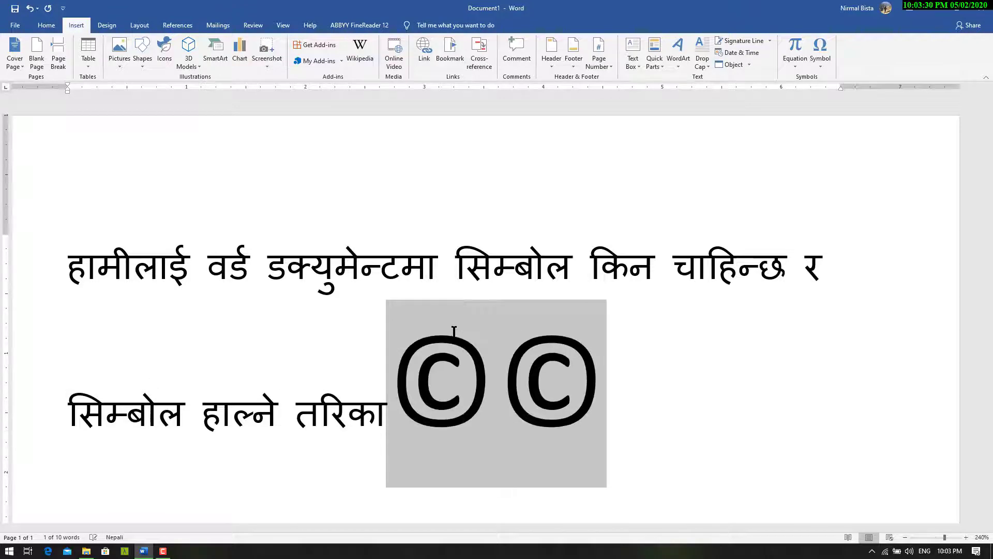
pyautogui.hotkey('ctrl', '[')
pyautogui.hotkey('ctrl', '[')
pyautogui.hotkey('ctrl', '[')
pyautogui.hotkey('ctrl', '[')
pyautogui.hotkey('ctrl', '[')
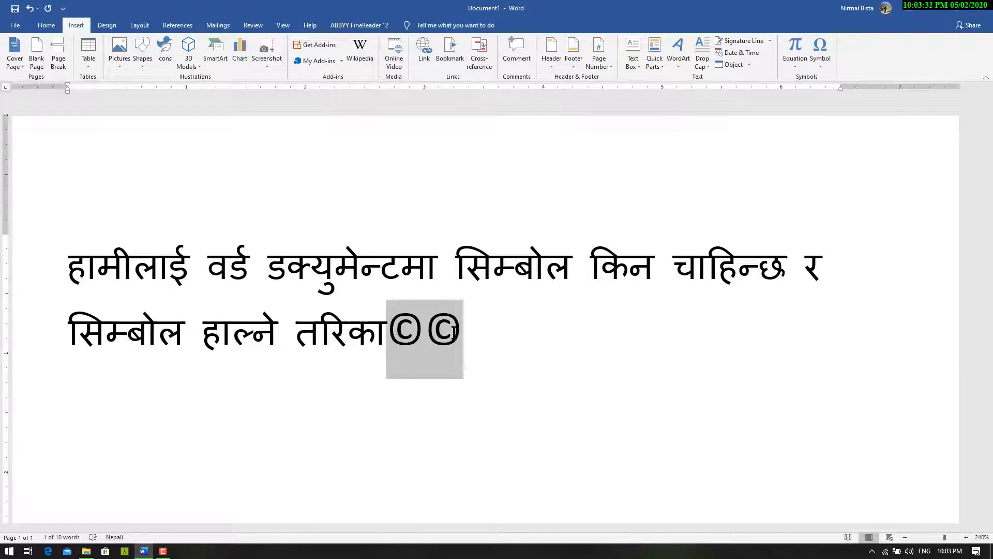
pyautogui.press('Left')
# - Put the © symbols on their own line, add smiley and frowny faces via :) and :(, then start a new line
pyautogui.press('Return')
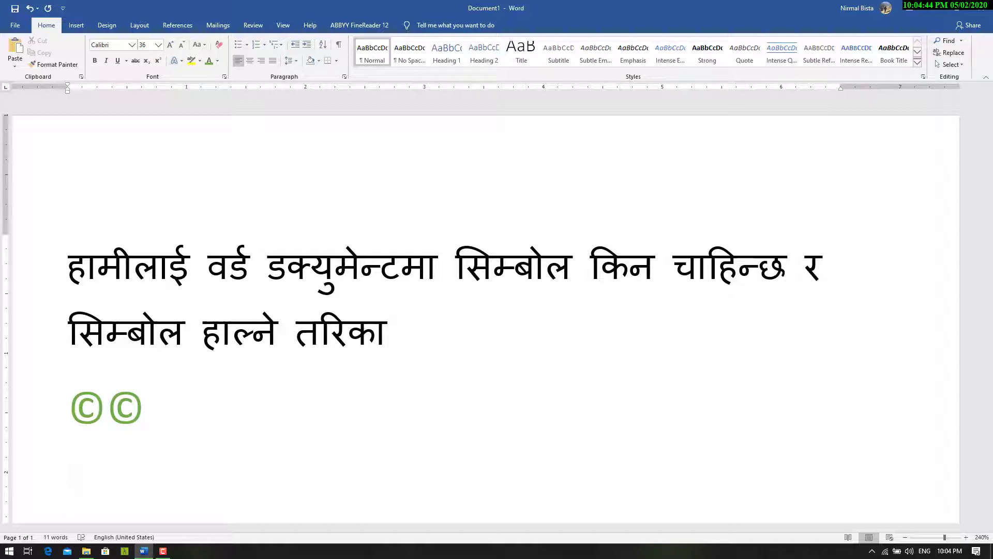
pyautogui.write(':')
pyautogui.write(')')
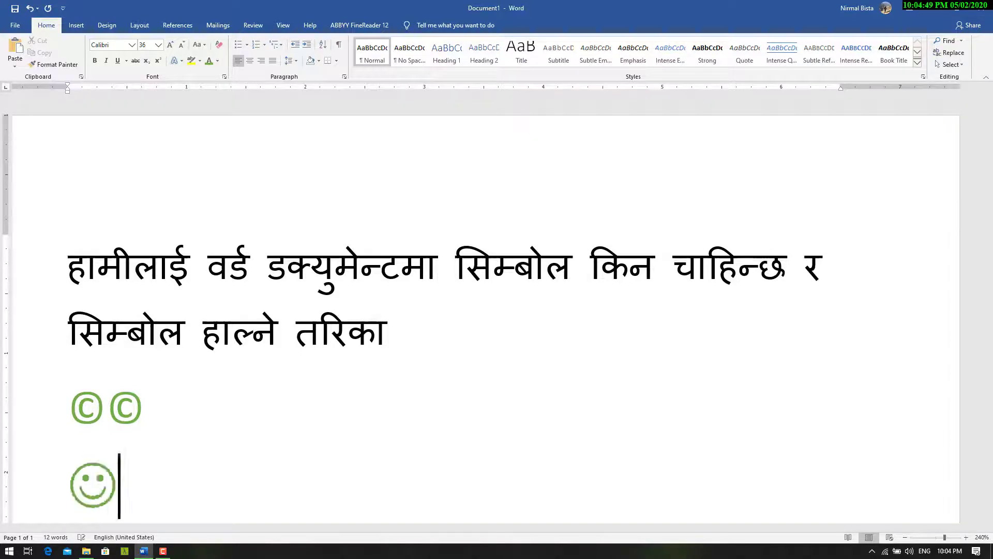
pyautogui.write(' :')
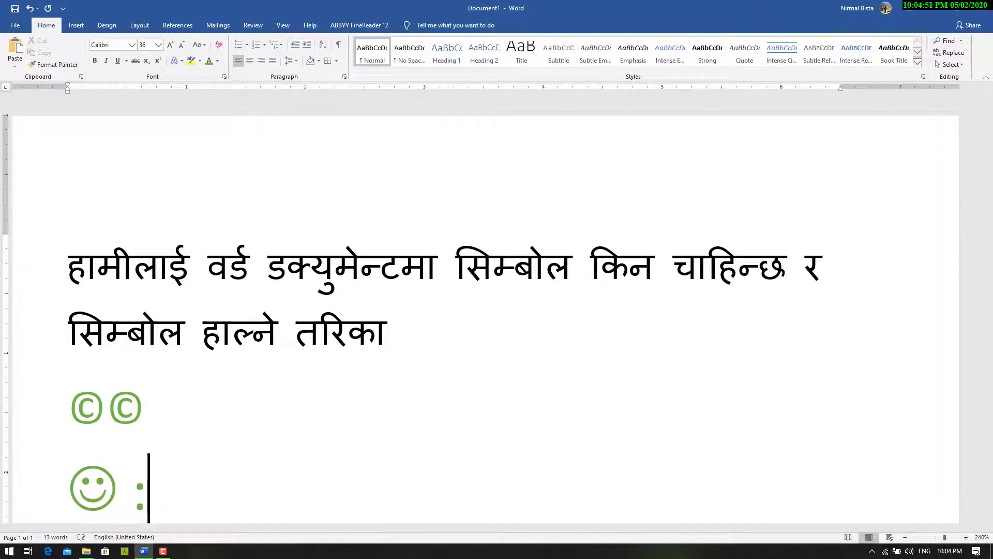
pyautogui.write('(')
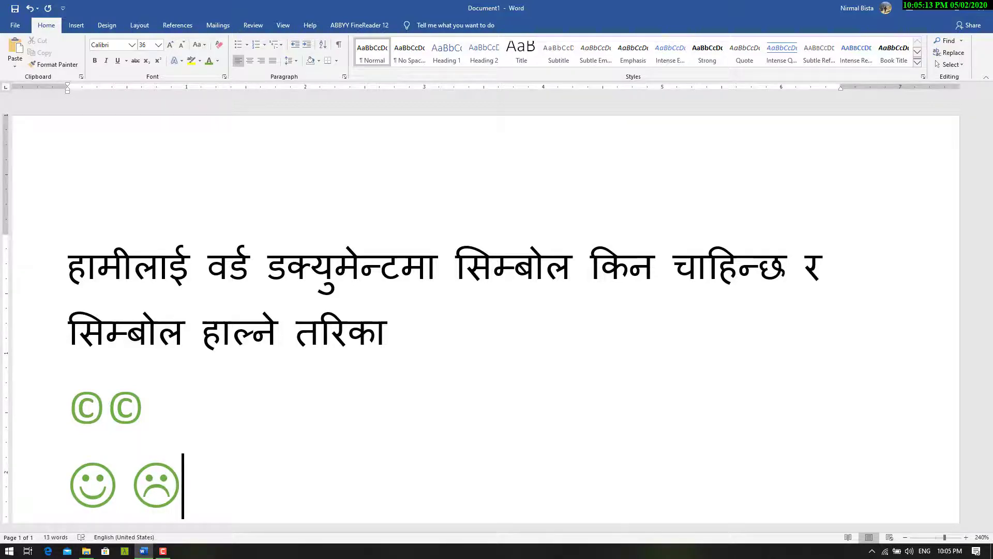
pyautogui.press('Return')
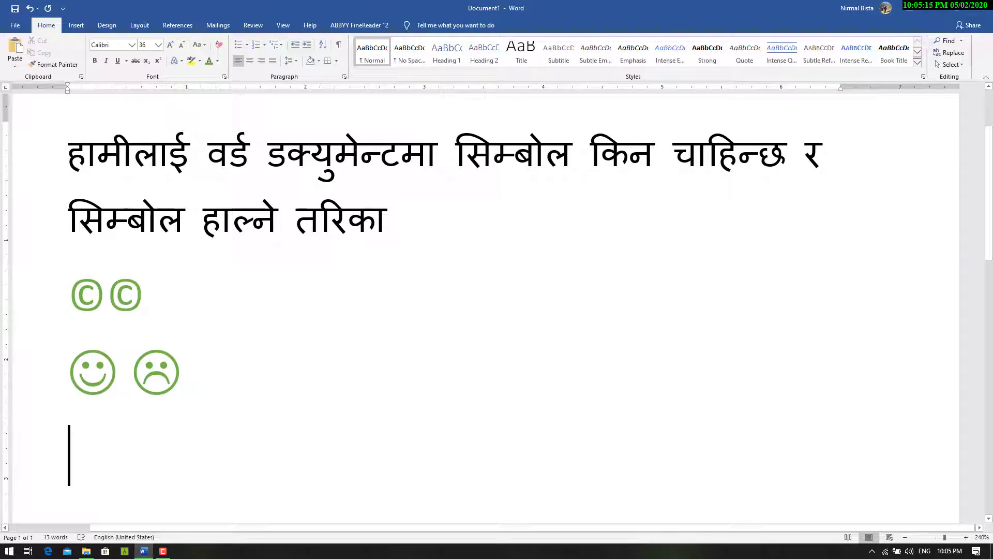
# - Set the font to Preeti, type 9, and insert ख from the Preeti character set
pyautogui.click(112, 45)
pyautogui.write('Preeti')
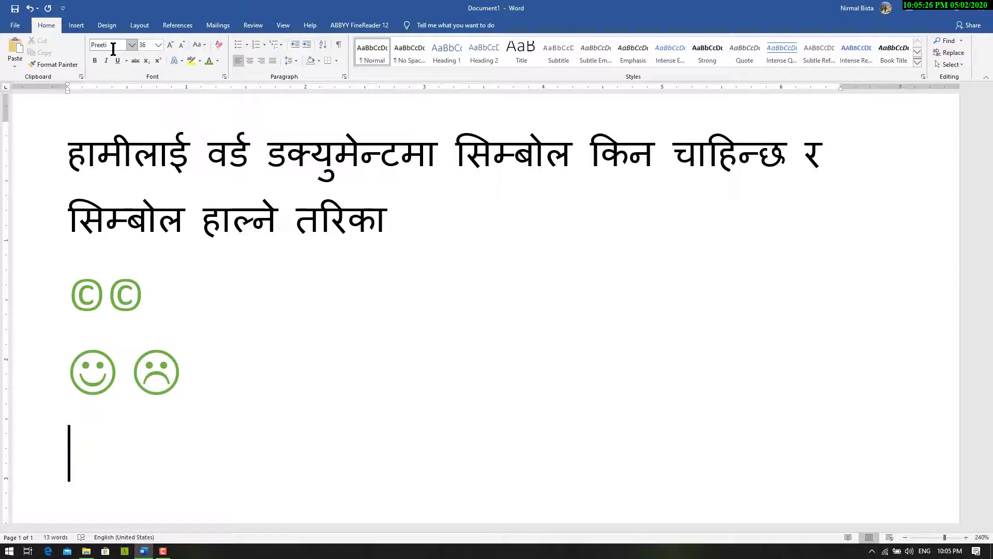
pyautogui.write('9')
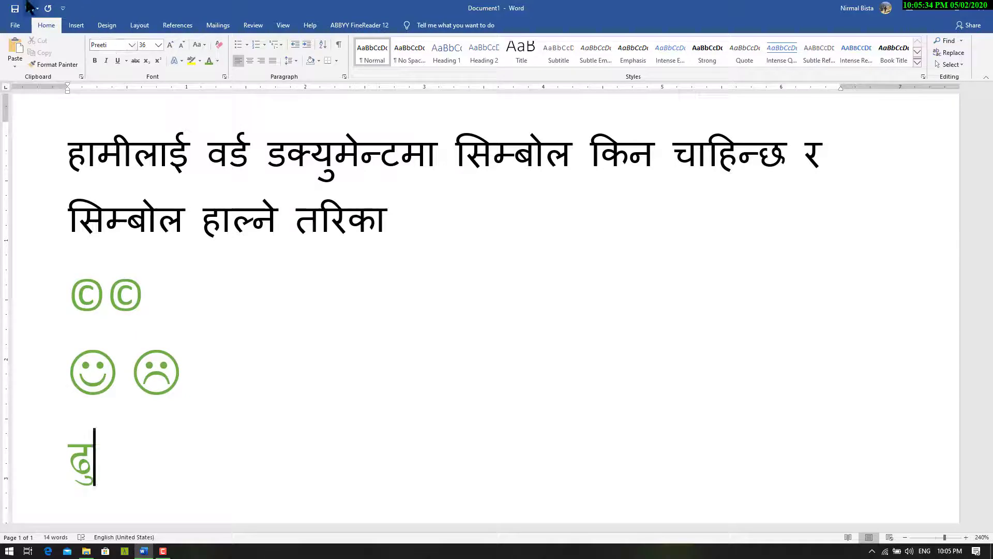
pyautogui.click(69, 27)
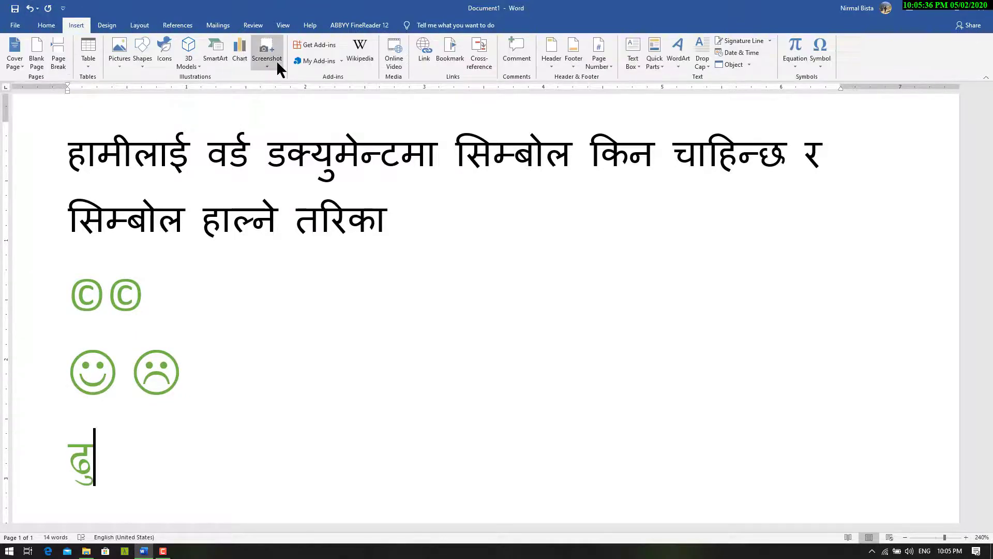
pyautogui.click(823, 69)
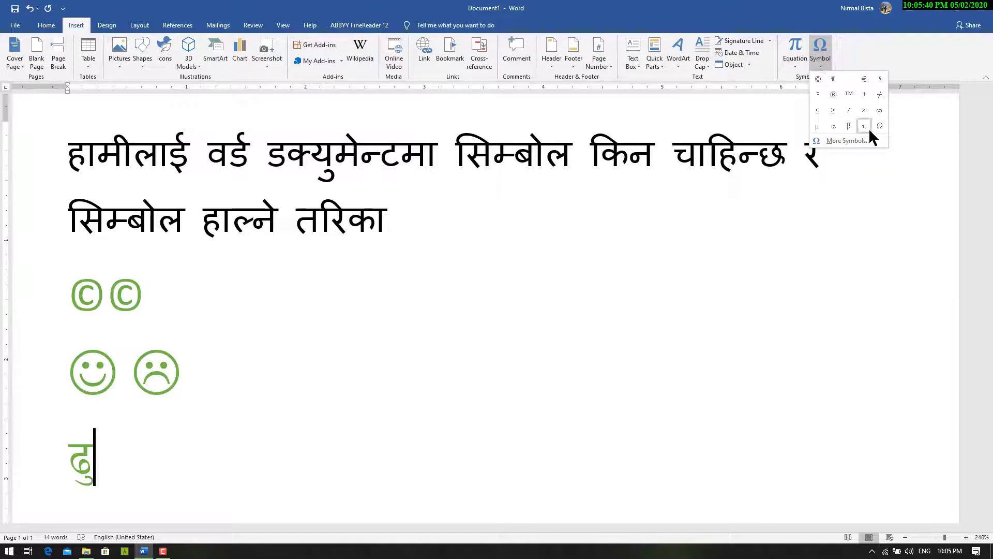
pyautogui.click(853, 135)
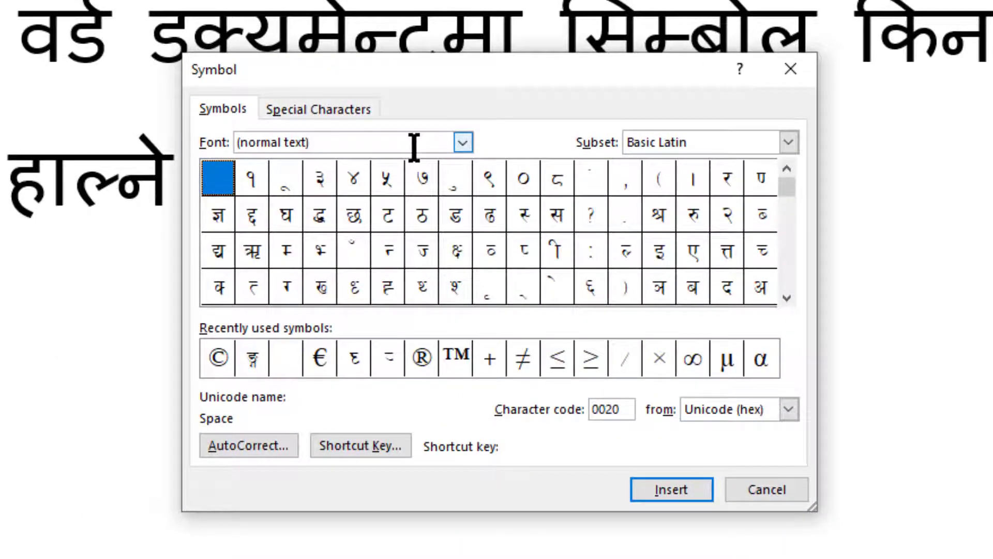
pyautogui.press('BackSpace')
pyautogui.press('BackSpace')
pyautogui.press('BackSpace')
pyautogui.press('BackSpace')
pyautogui.press('BackSpace')
pyautogui.press('BackSpace')
pyautogui.write('preeti')
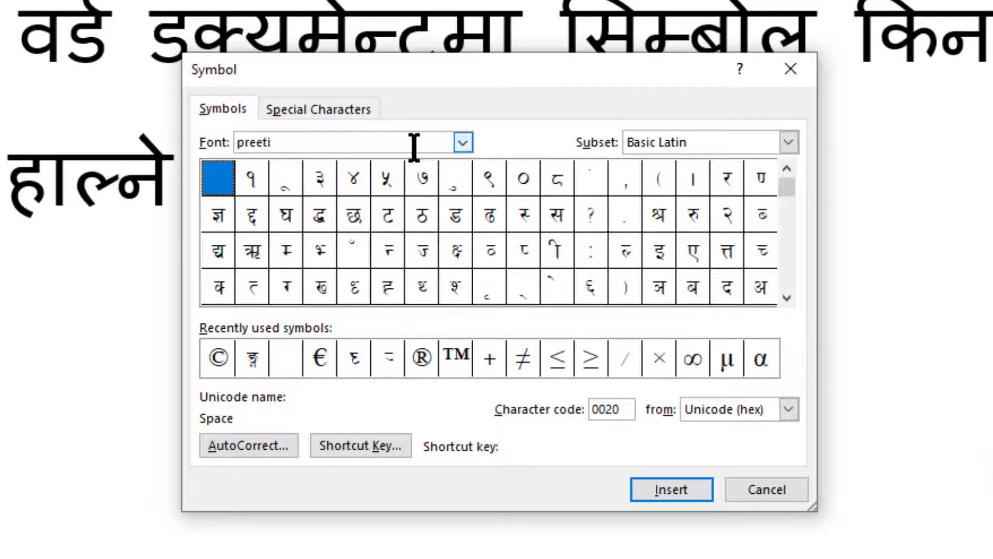
pyautogui.press('Return')
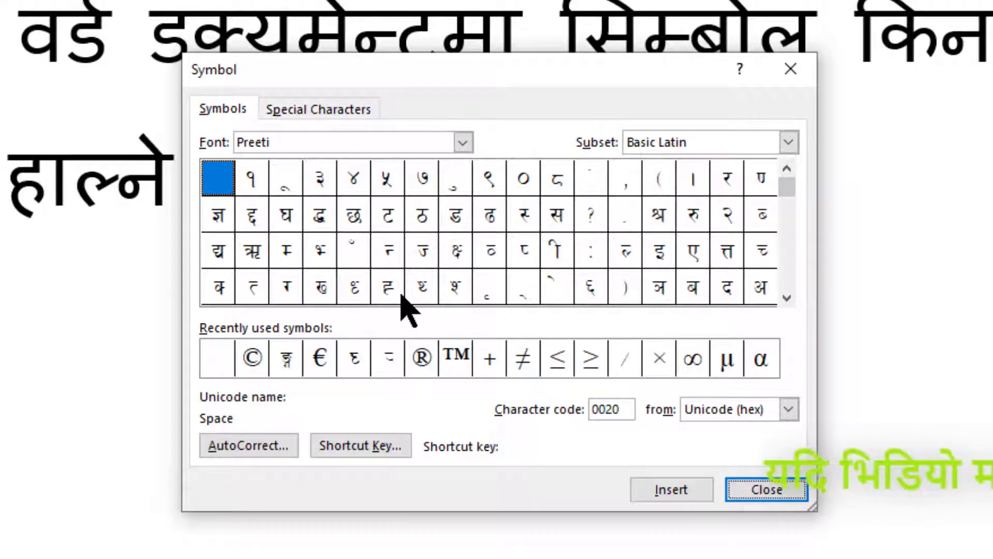
pyautogui.click(787, 298)
pyautogui.click(786, 298)
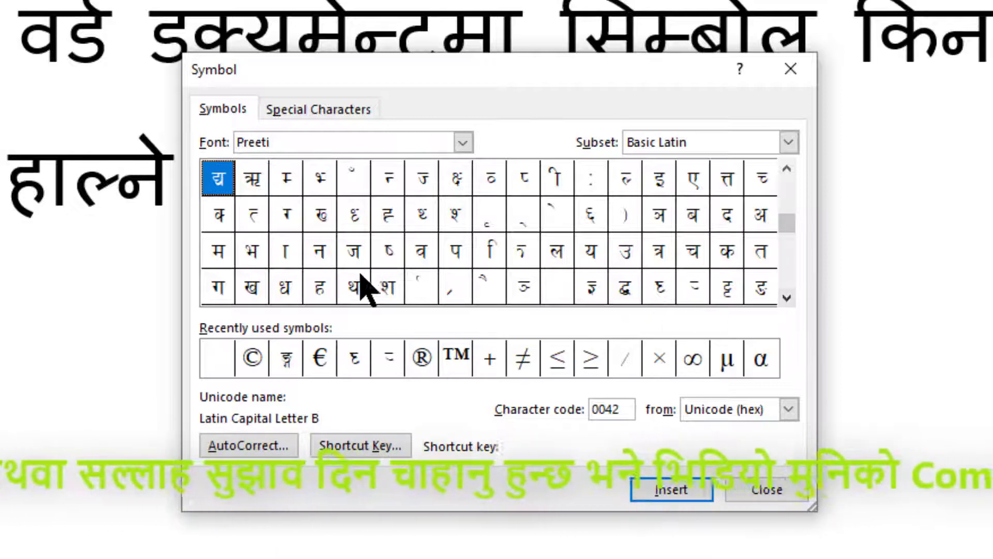
pyautogui.click(263, 290)
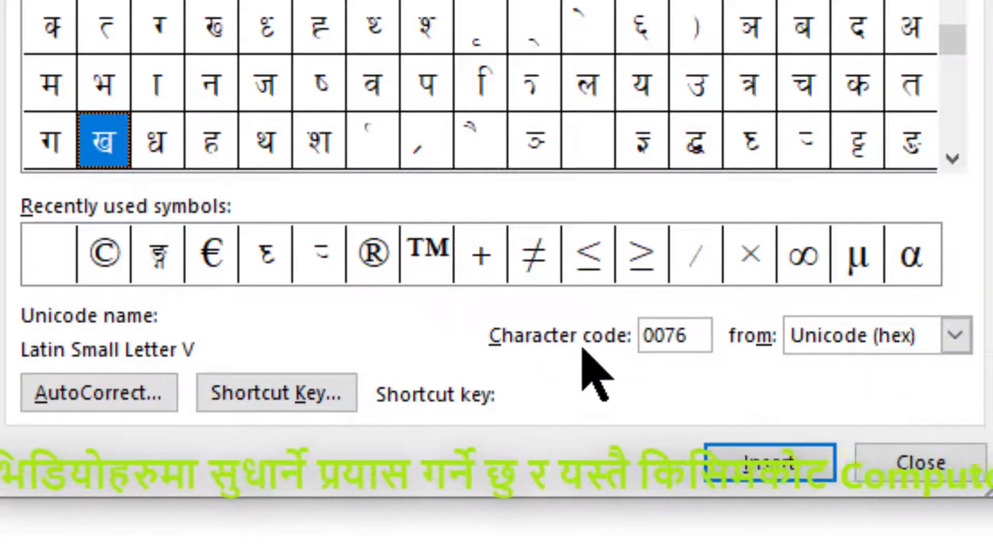
pyautogui.click(789, 456)
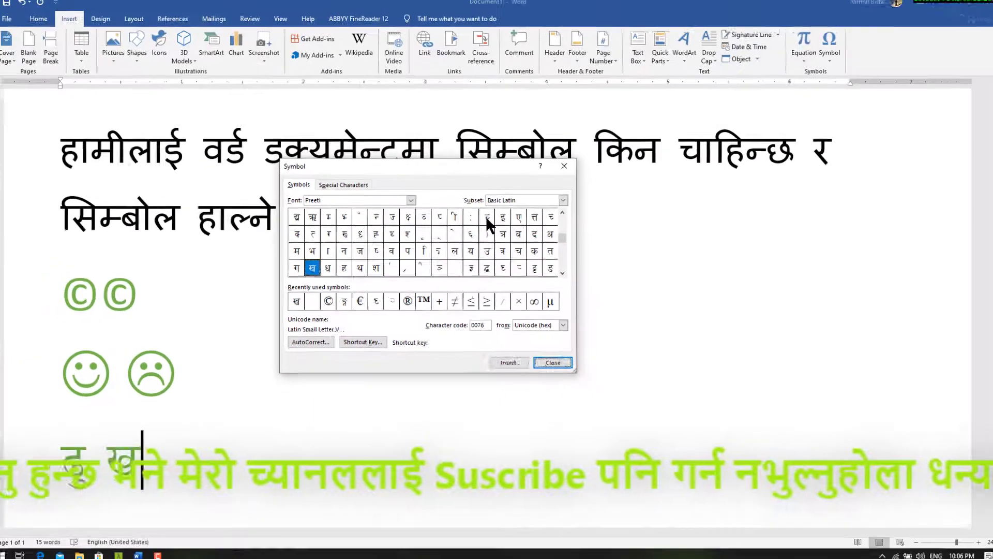
pyautogui.click(781, 425)
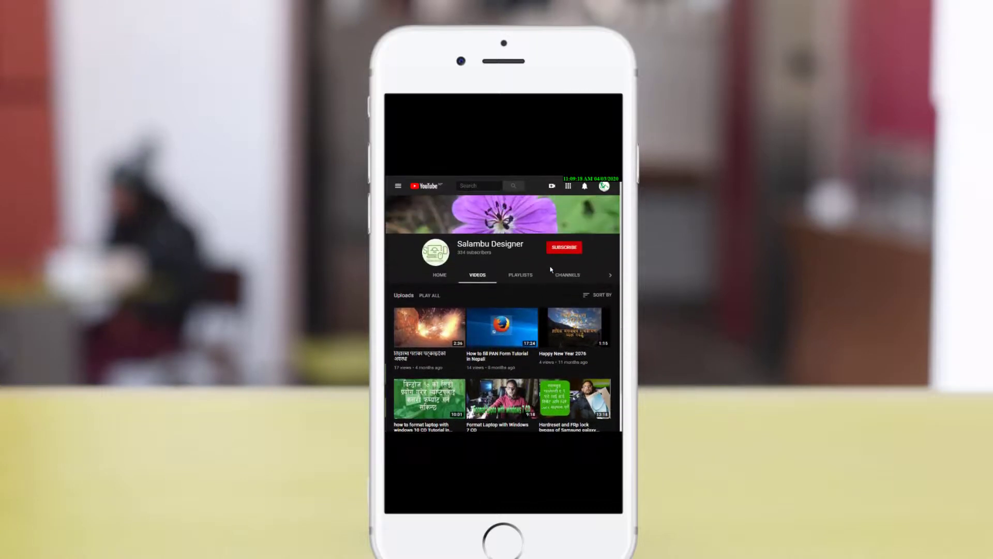
# - Subscribe to the channel and set its bell notifications to All
pyautogui.click(569, 248)
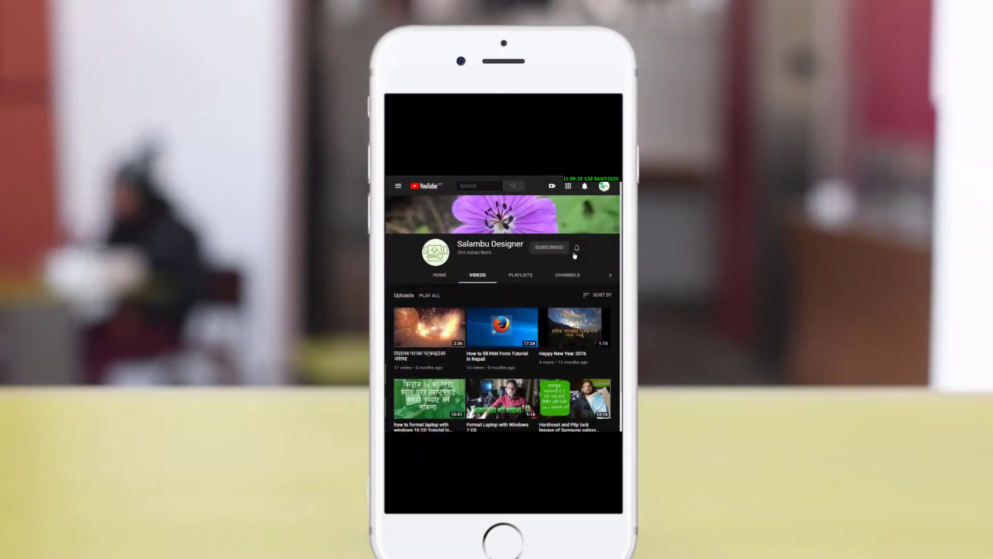
pyautogui.click(577, 248)
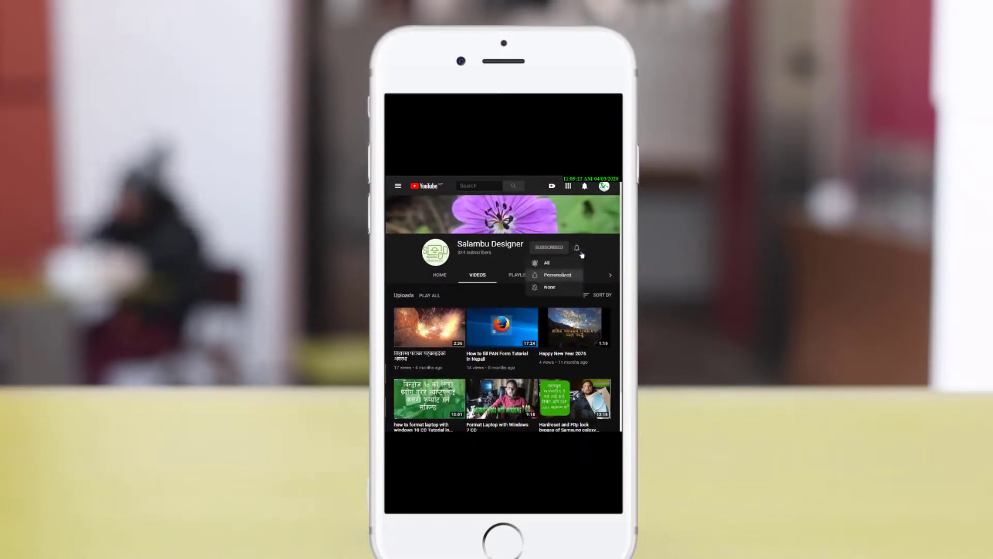
pyautogui.click(552, 265)
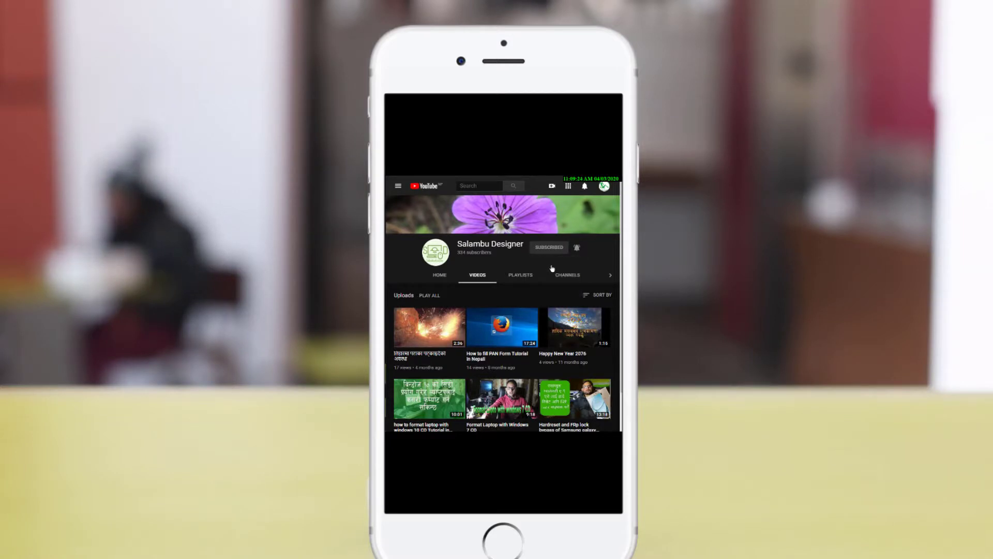